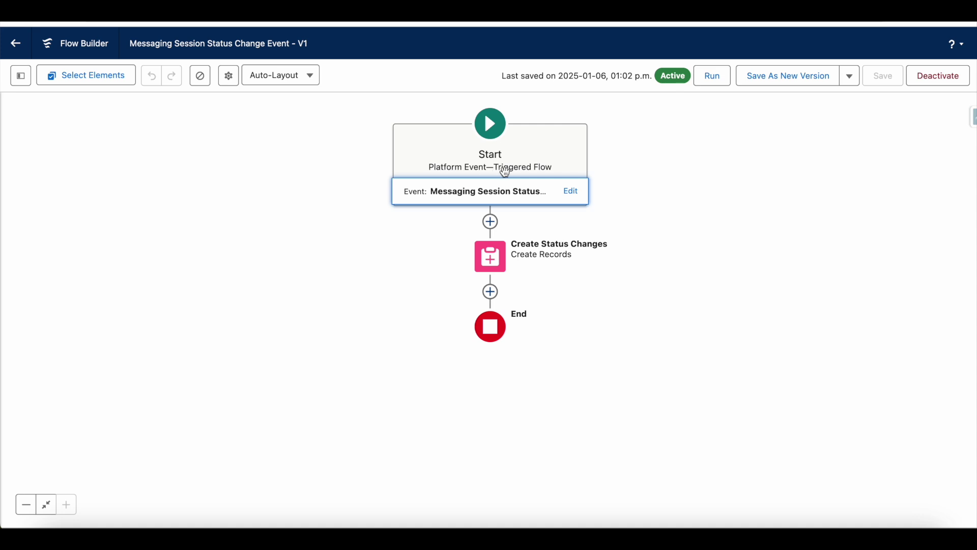
Open the Start trigger settings, then edit the Create Status Changes record element
left_click(581, 199)
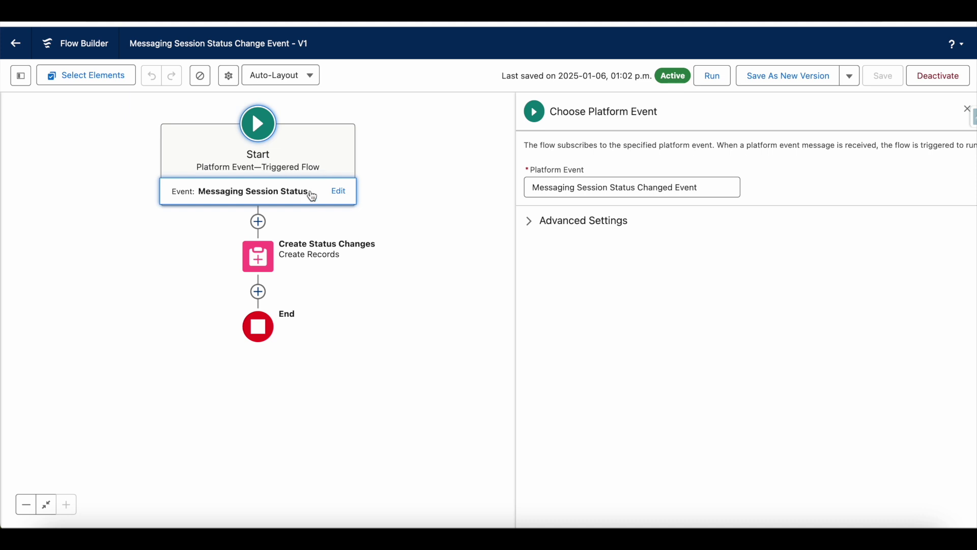
left_click(265, 262)
left_click(258, 345)
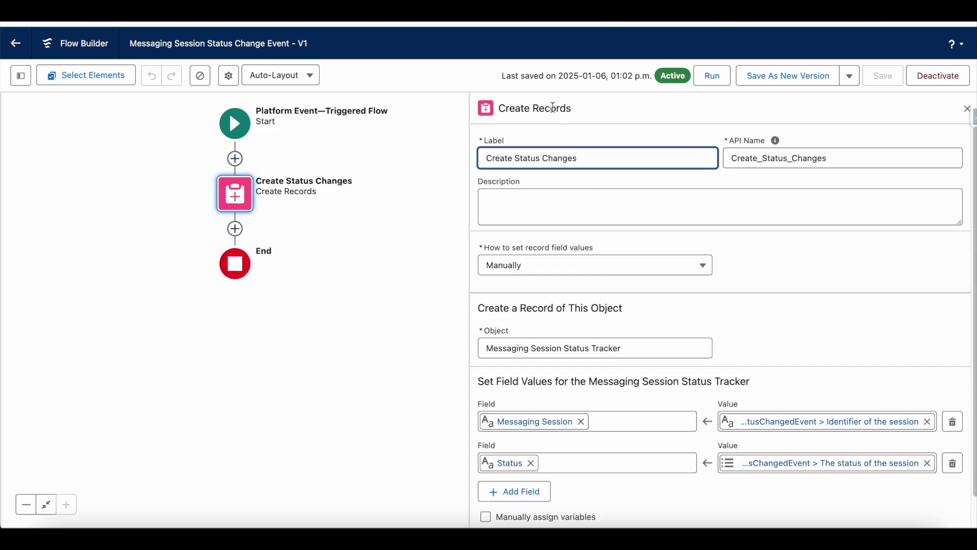
Scroll down through the Create Status Changes tracker field mappings
scroll(680, 283, "down", 1)
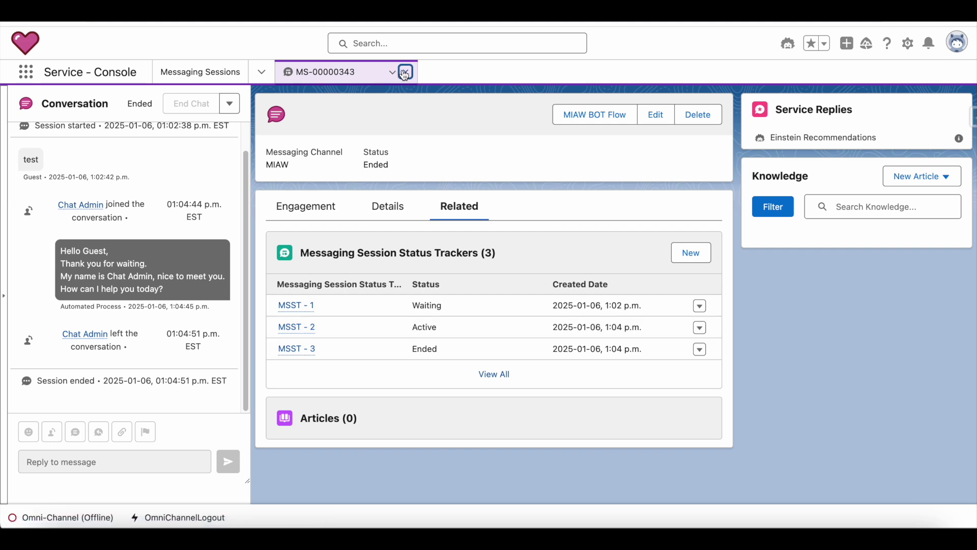
Close MS-00000343, go online as Messaging - Available, and start a new MIAW website chat
left_click(405, 73)
left_click(66, 517)
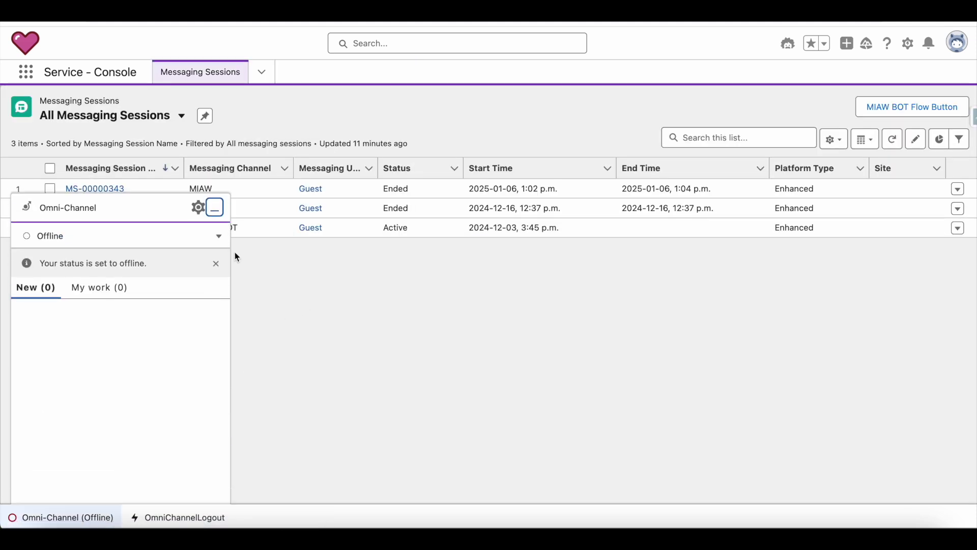
left_click(219, 236)
left_click(164, 280)
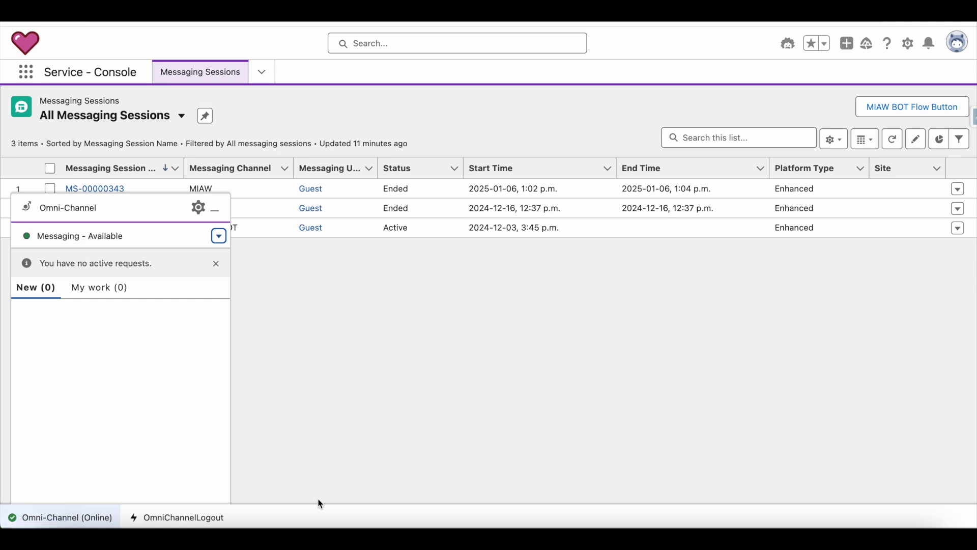
left_click(305, 524)
left_click(896, 451)
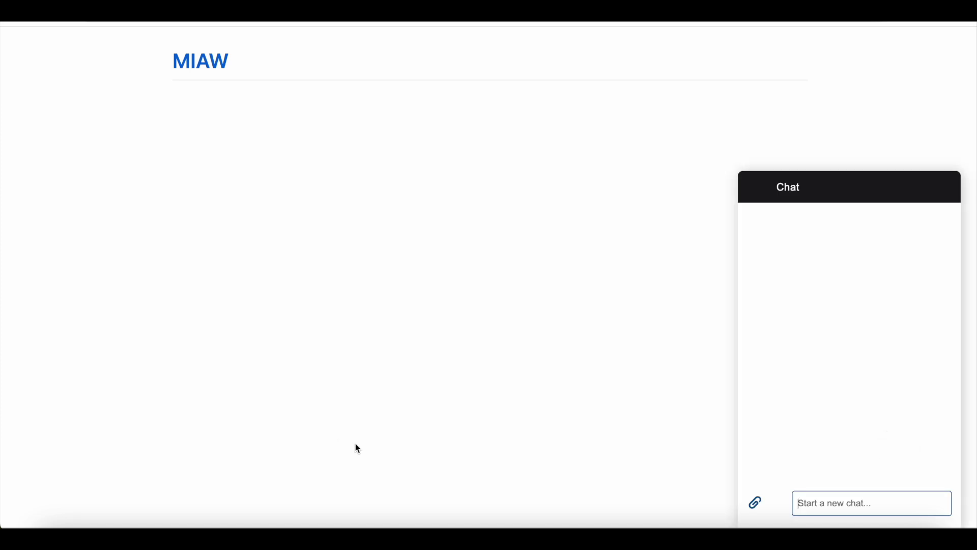
Send 'test' as the guest, accept the chat in Omni-Channel, and minimize the panel
type("test")
key("Return")
left_click(265, 524)
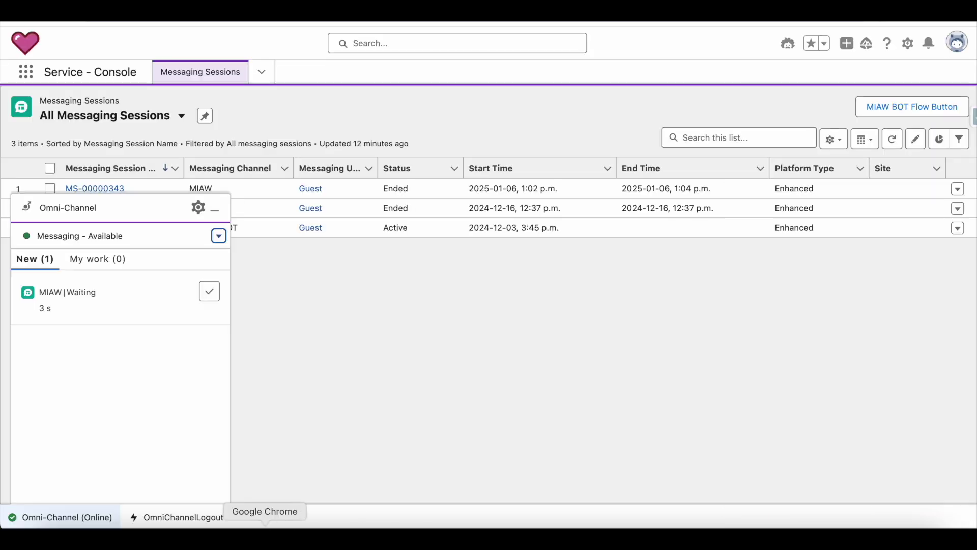
left_click(209, 291)
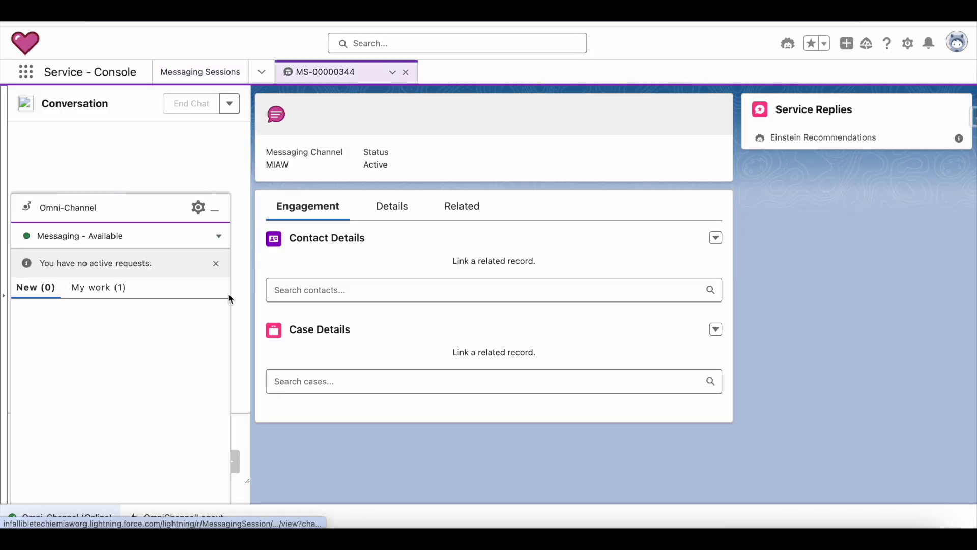
left_click(218, 237)
left_click(215, 210)
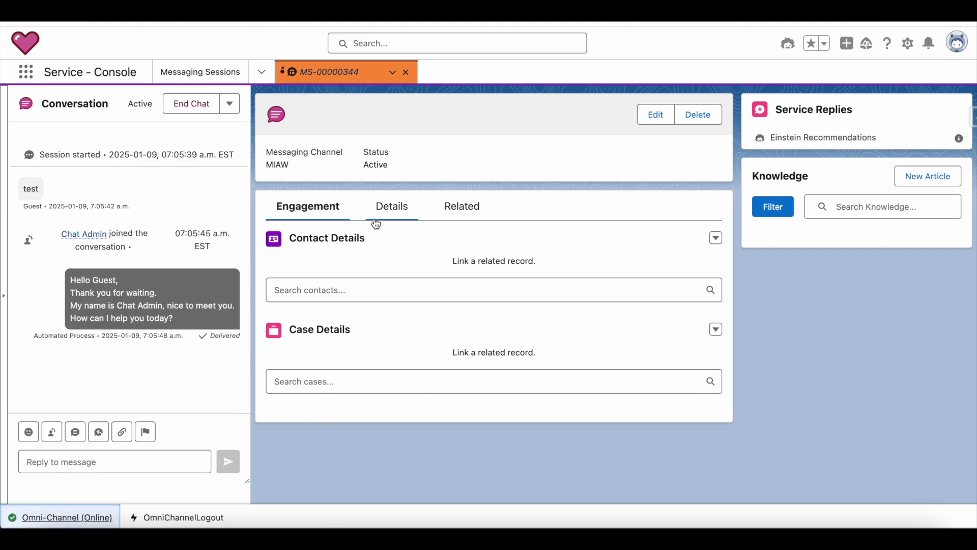
Show MS-00000344's related trackers and highlight MSST-4's Waiting status
left_click(476, 213)
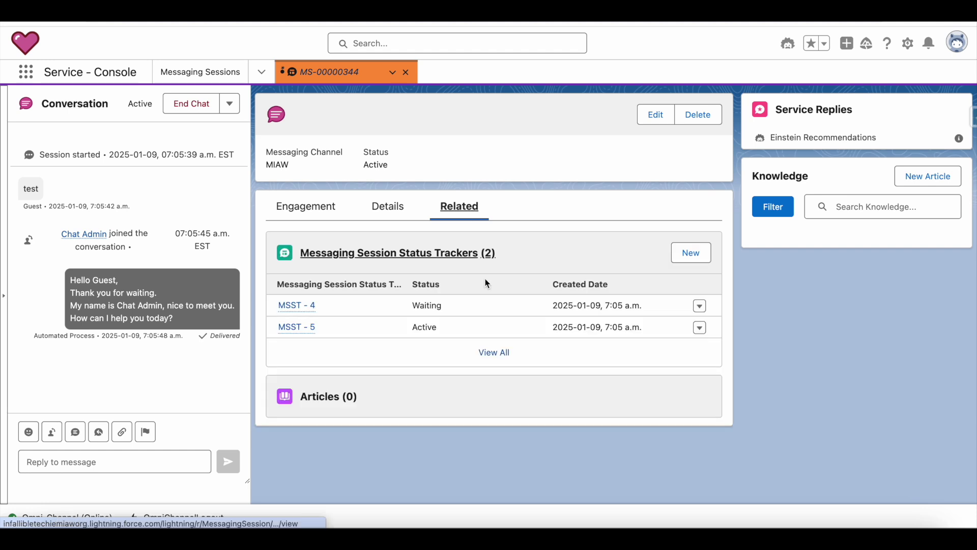
double_click(427, 306)
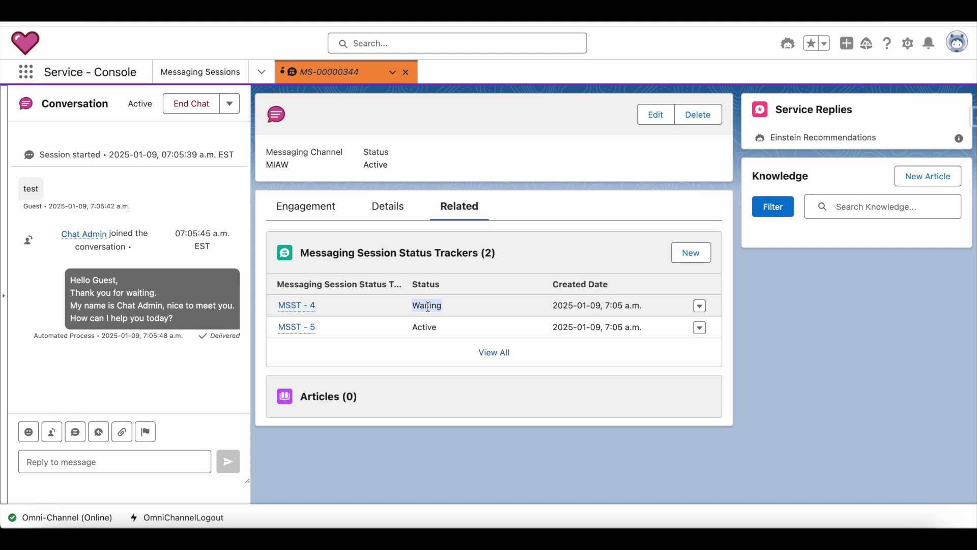
mouse_move(303, 326)
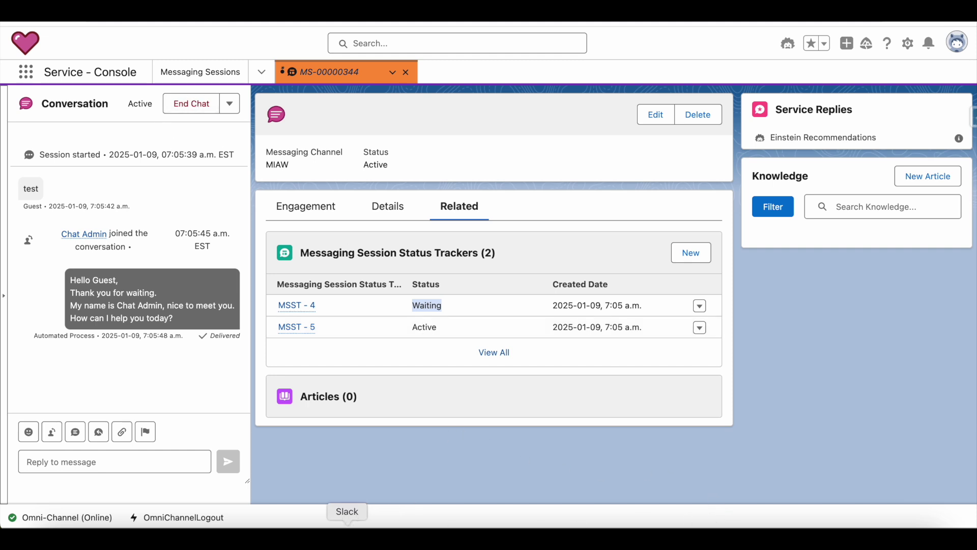
Send the guest message 'thank you' on the MIAW chat site
left_click(305, 534)
left_click(883, 498)
type("thank you")
key("Return")
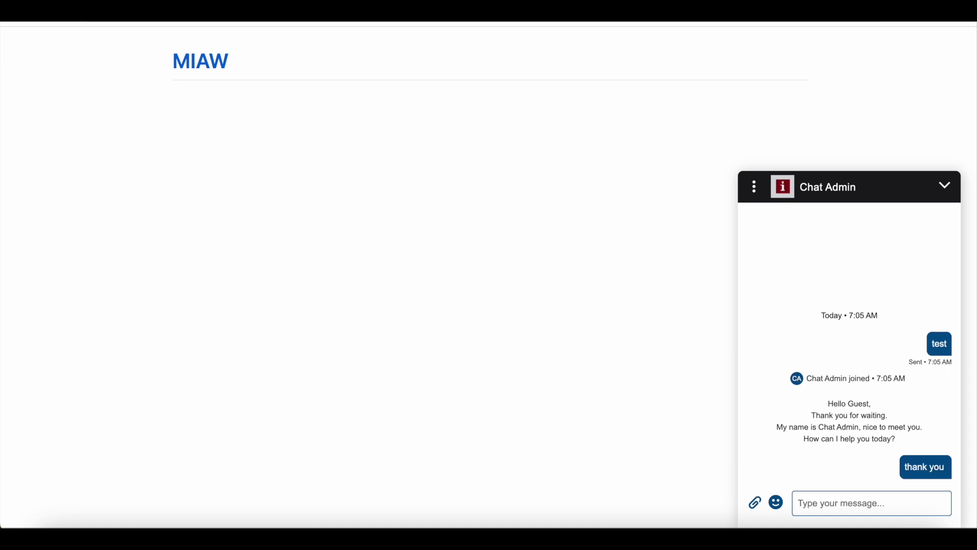
End the conversation, close the chat window, and return to the Service Console
left_click(761, 189)
left_click(783, 247)
left_click(946, 194)
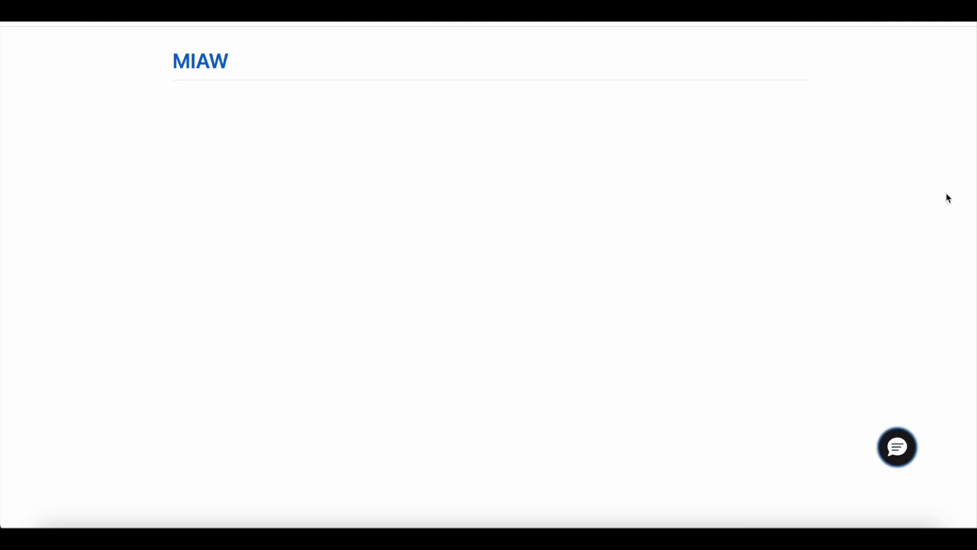
left_click(265, 532)
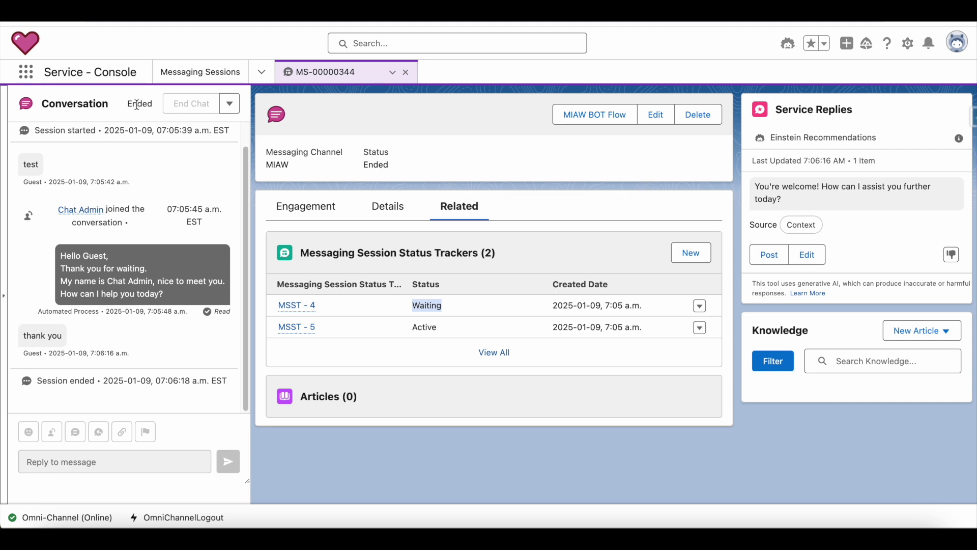
Refresh the MS-00000344 tab and highlight the Waiting (MSST-4) and Ended (MSST-6) statuses
left_click(392, 72)
left_click(375, 105)
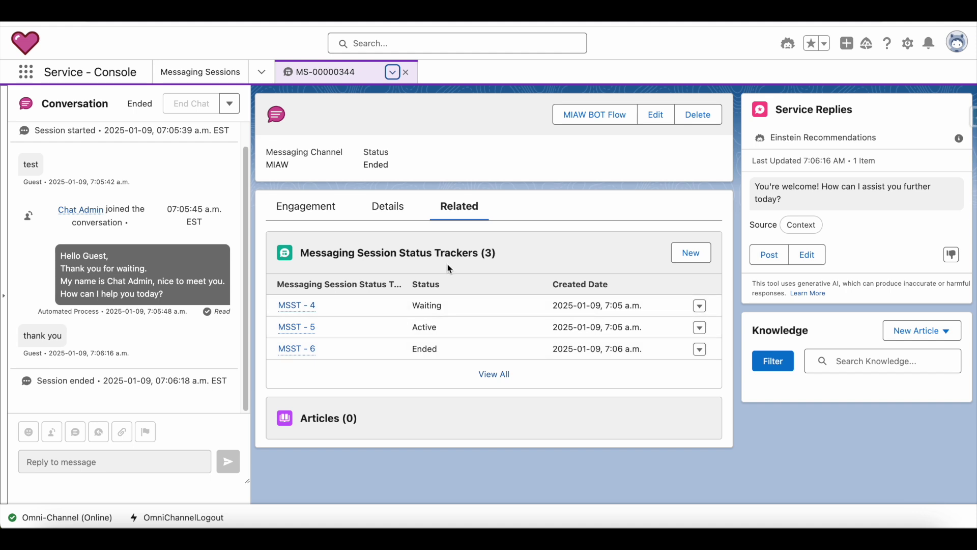
left_click_drag(411, 305, 438, 331)
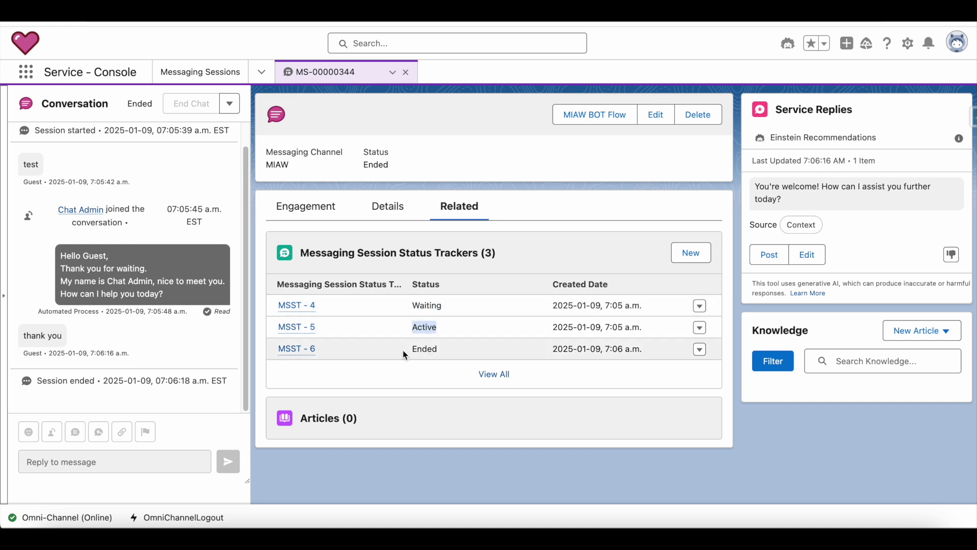
left_click_drag(415, 350, 445, 351)
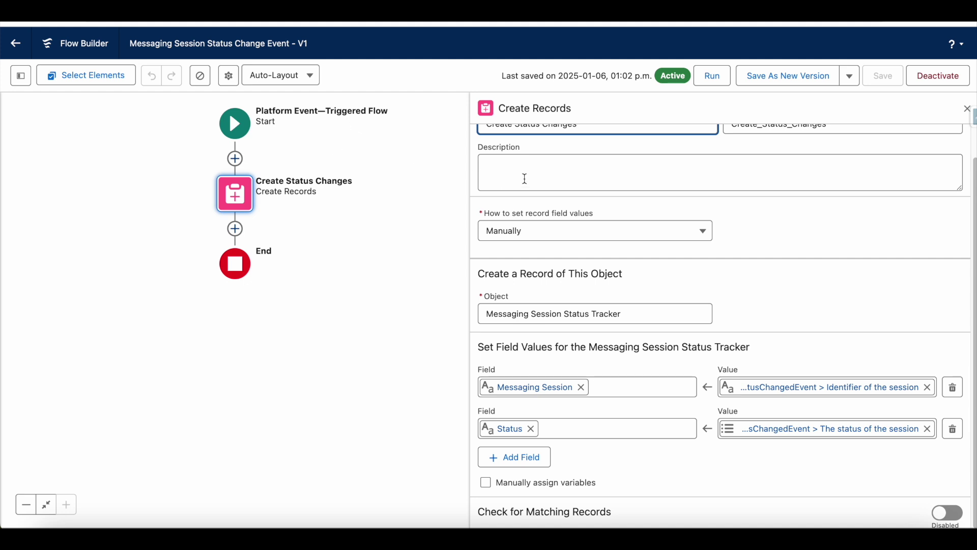
Open the Start element's Messaging Session Status Changed Event trigger settings
scroll(525, 178, "up", 1)
left_click(235, 124)
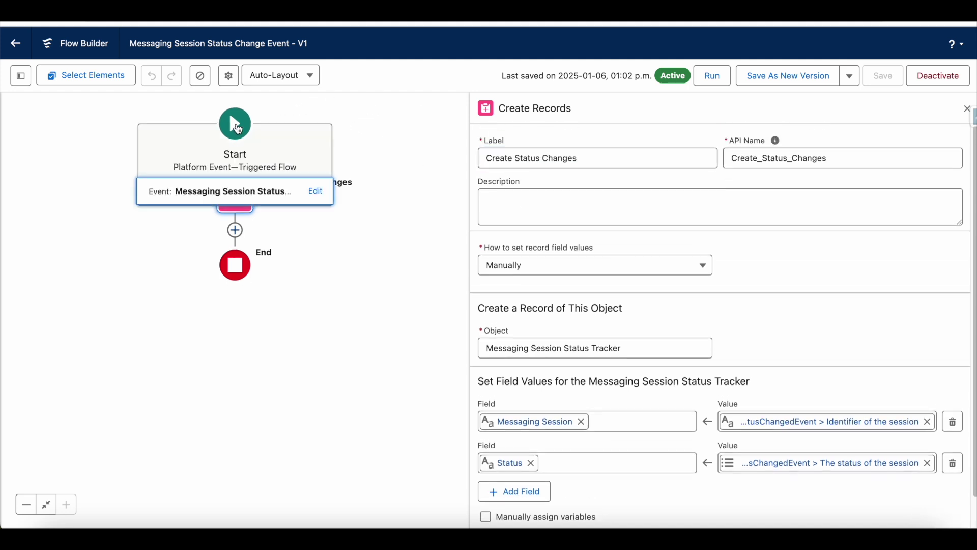
left_click(316, 192)
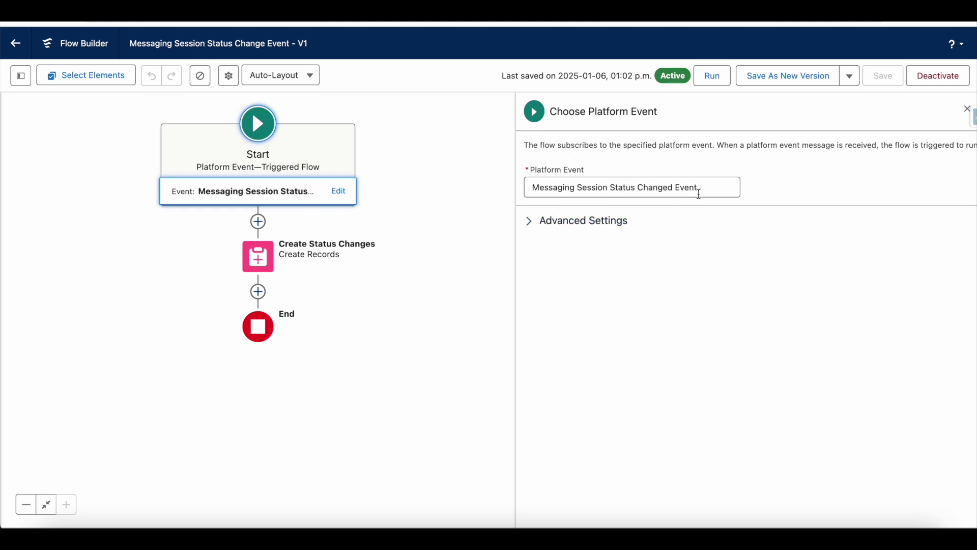